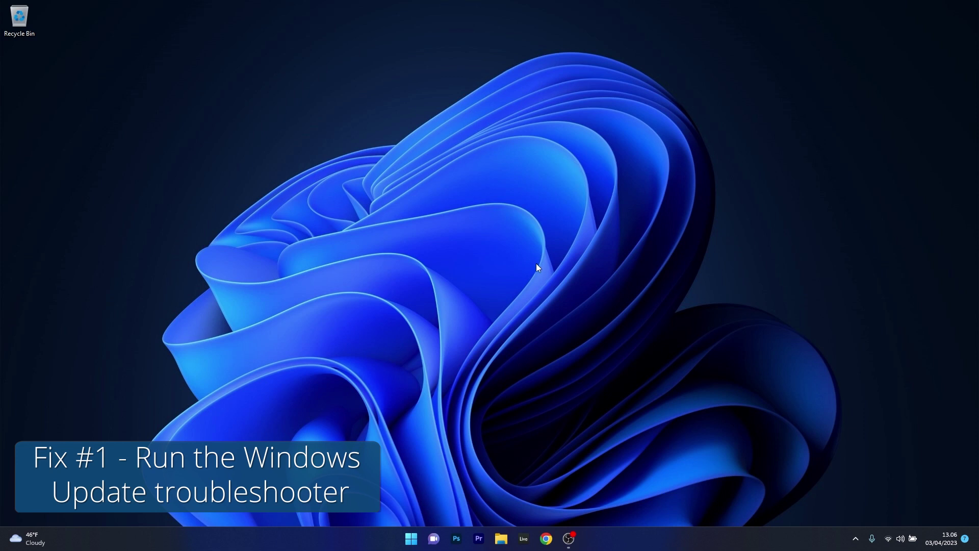
Step: Run the Windows Update troubleshooter from Settings' Other troubleshooters list, then close Settings
{"action": "left_click", "coordinate": [410, 545]}
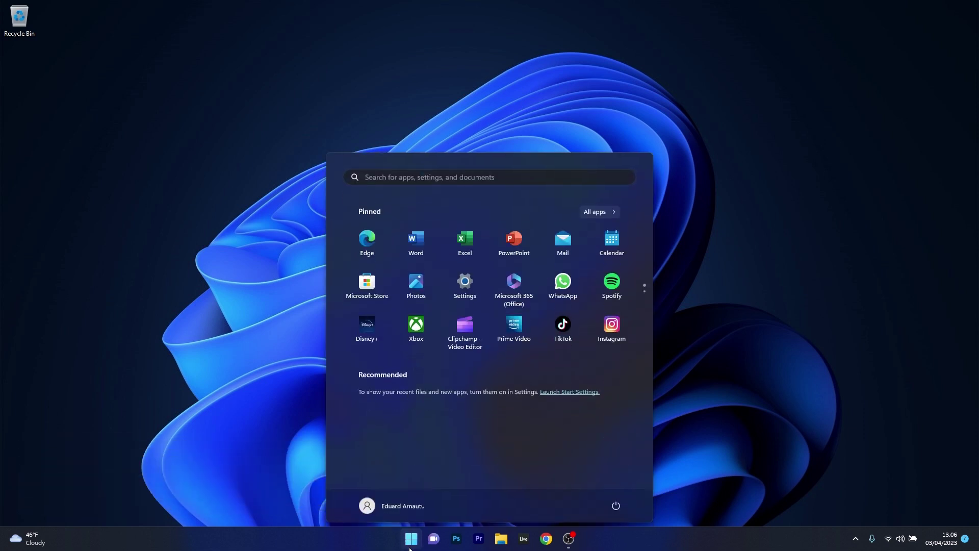
{"action": "left_click", "coordinate": [466, 283]}
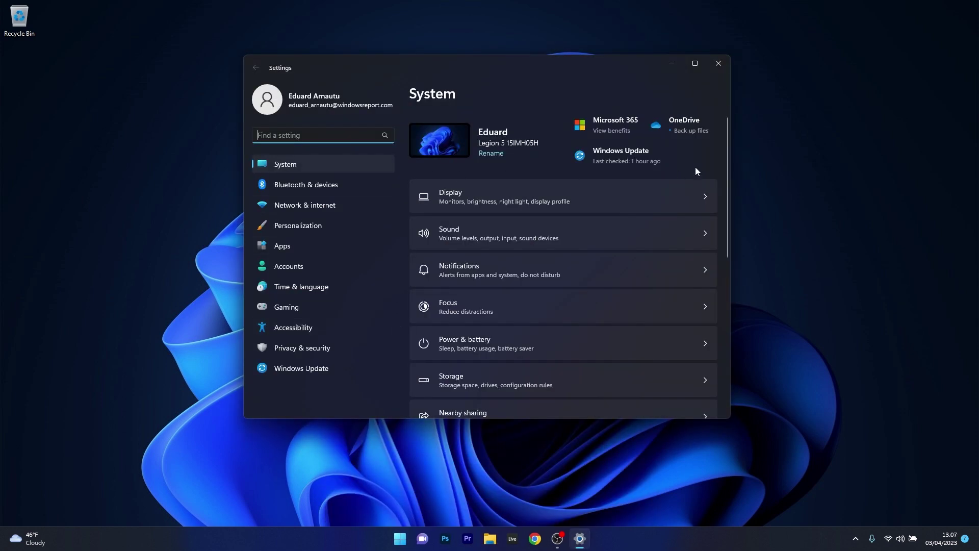
{"action": "left_click_drag", "start_coordinate": [727, 147], "coordinate": [724, 270]}
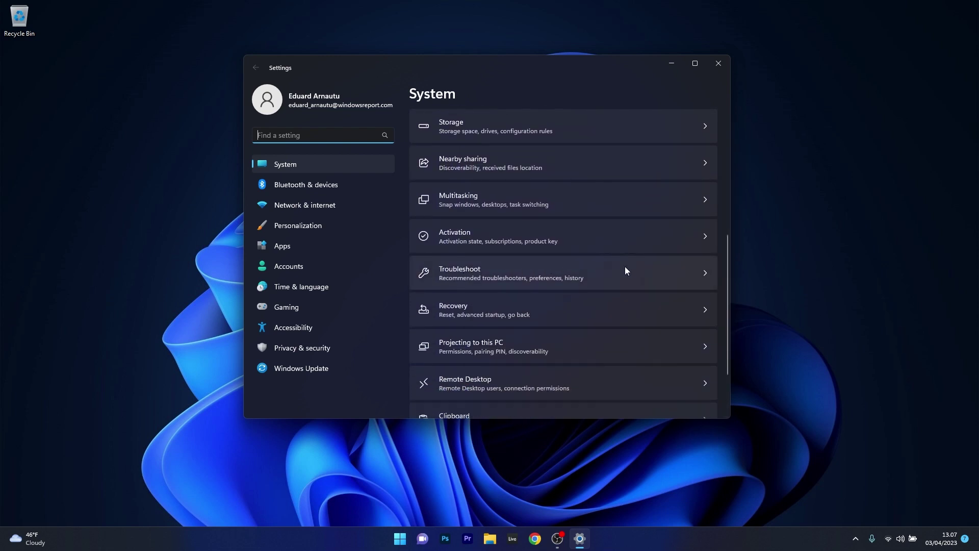
{"action": "left_click", "coordinate": [643, 274]}
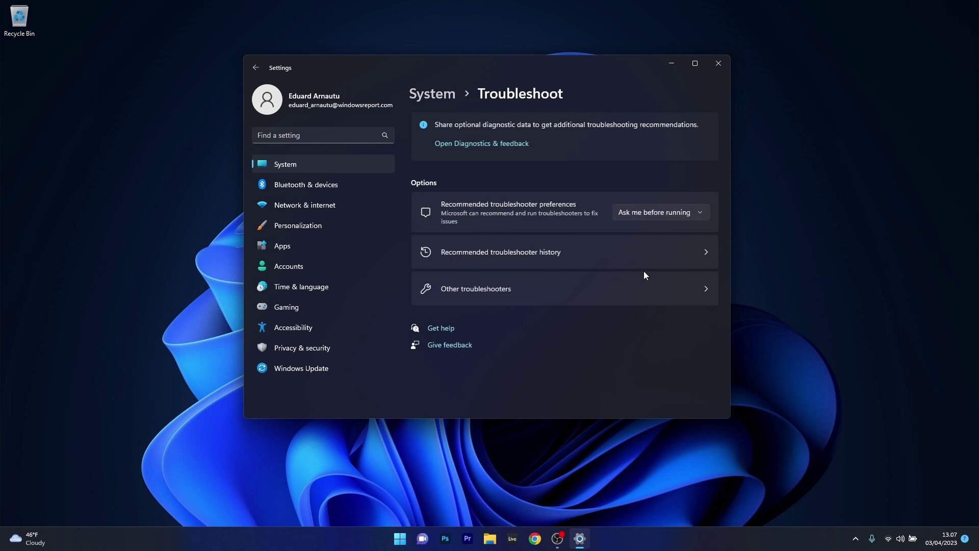
{"action": "left_click", "coordinate": [597, 289]}
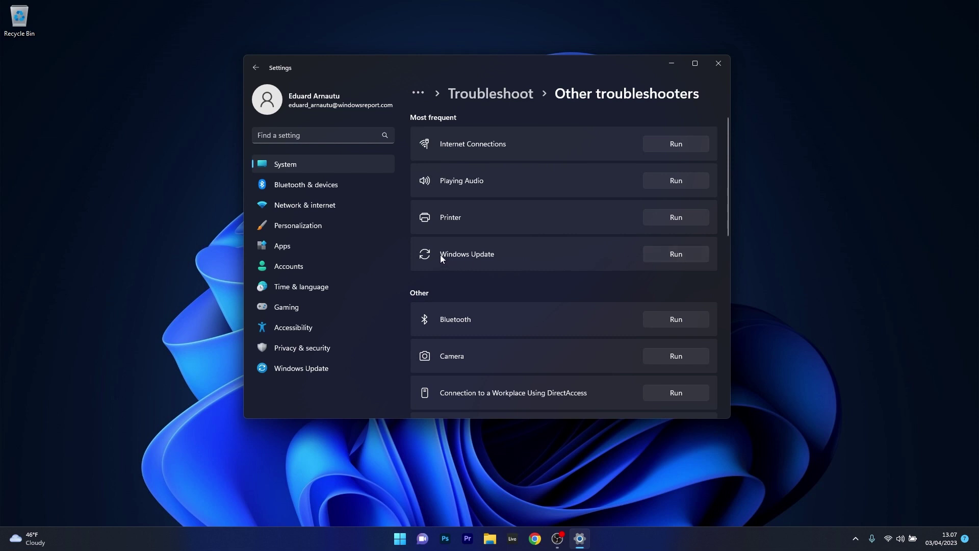
{"action": "left_click", "coordinate": [684, 253]}
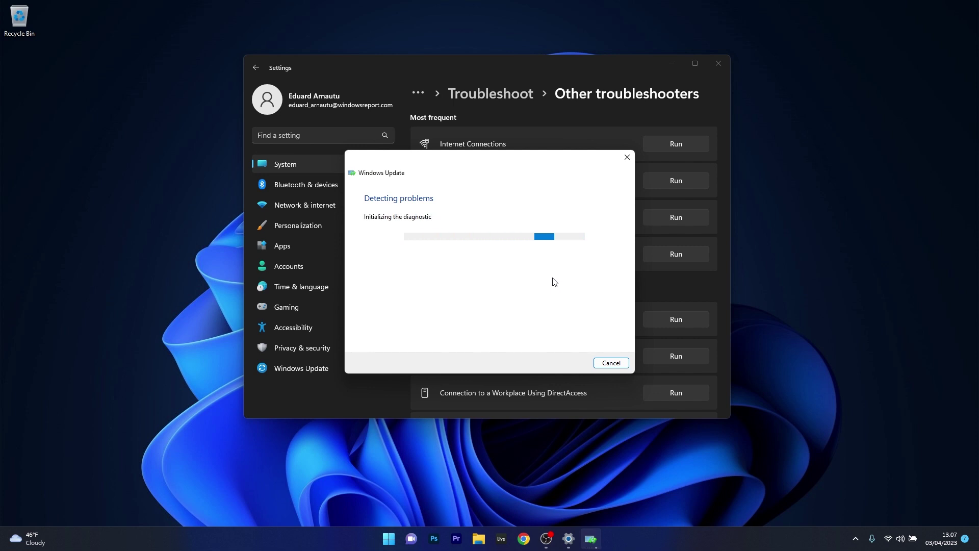
{"action": "left_click", "coordinate": [627, 157]}
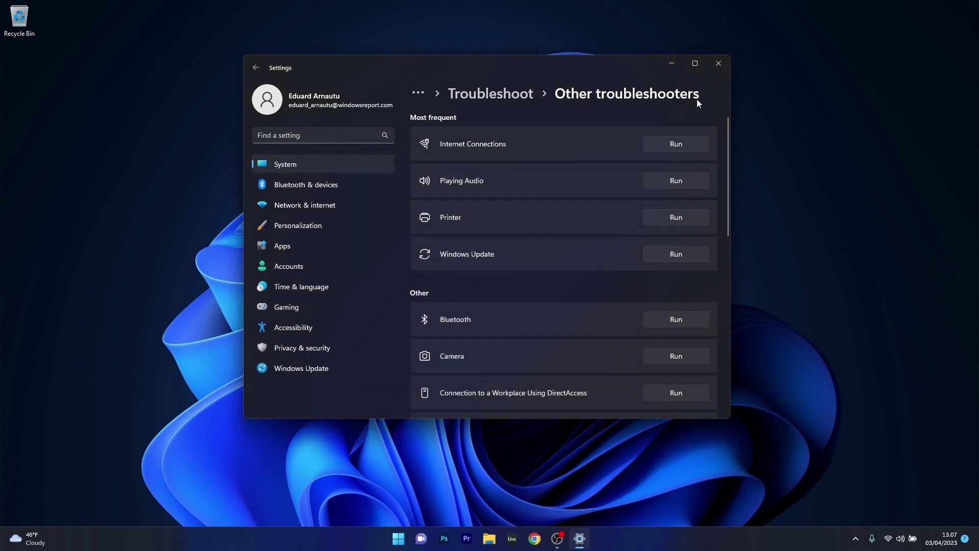
{"action": "left_click", "coordinate": [718, 65]}
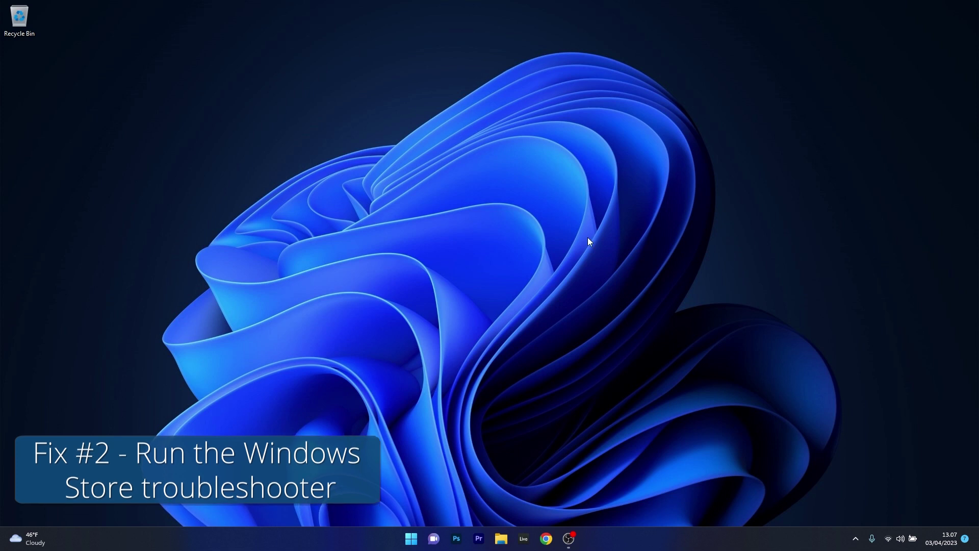
Step: Run the Windows Store Apps troubleshooter, dismiss its User Account Control notice, and close Settings
{"action": "left_click", "coordinate": [411, 539]}
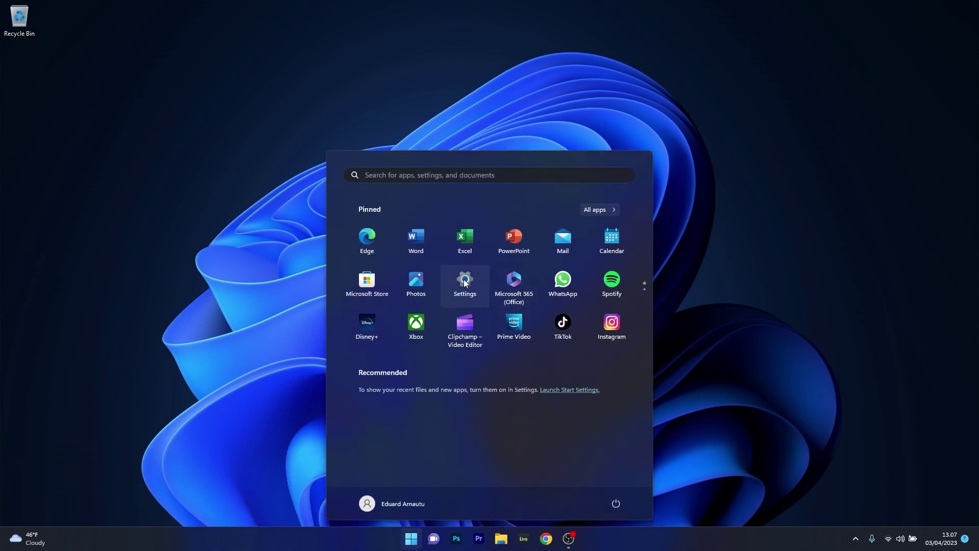
{"action": "left_click", "coordinate": [467, 279]}
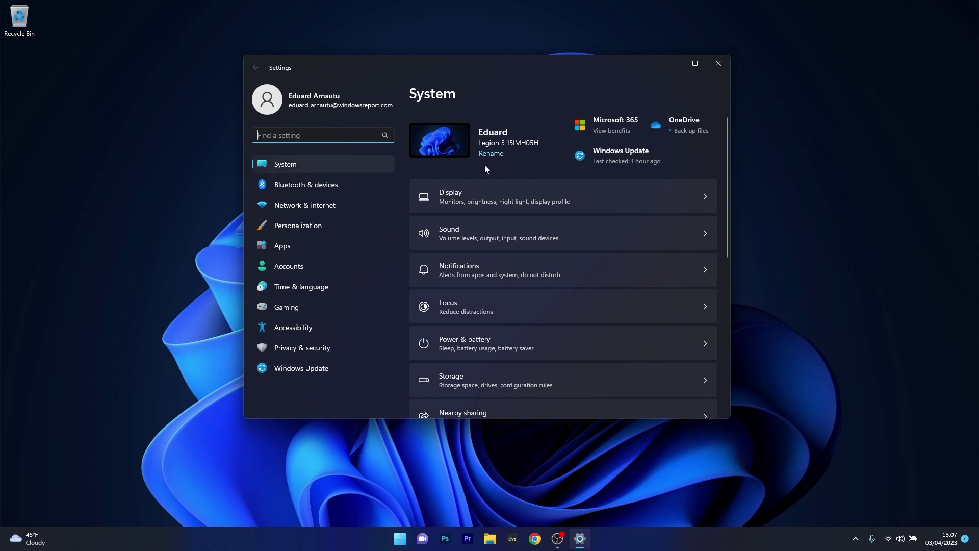
{"action": "left_click_drag", "start_coordinate": [728, 161], "coordinate": [718, 277]}
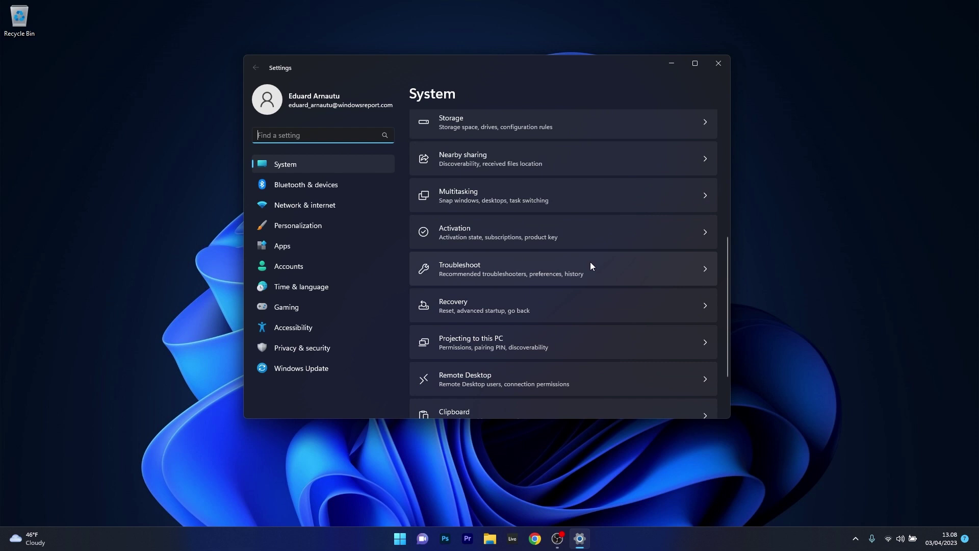
{"action": "left_click", "coordinate": [650, 265]}
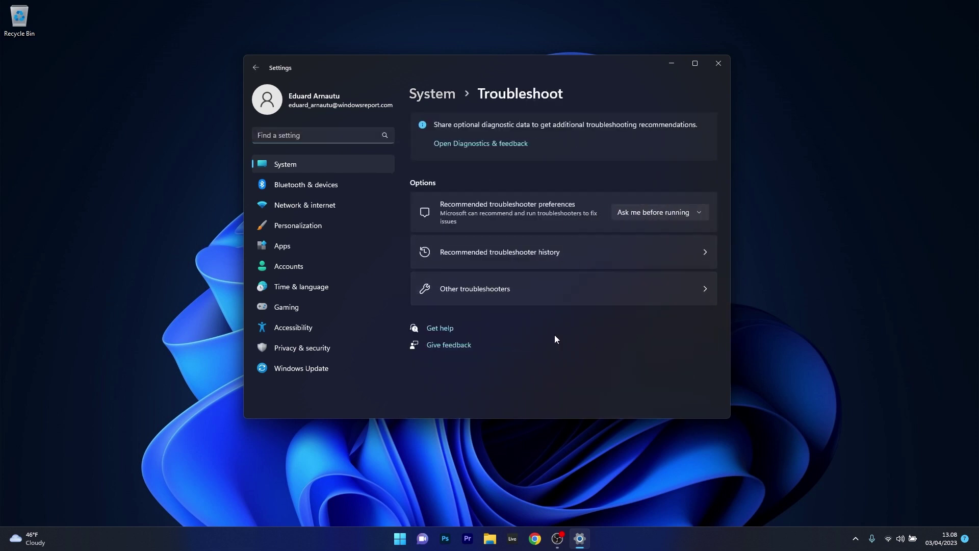
{"action": "left_click", "coordinate": [516, 289]}
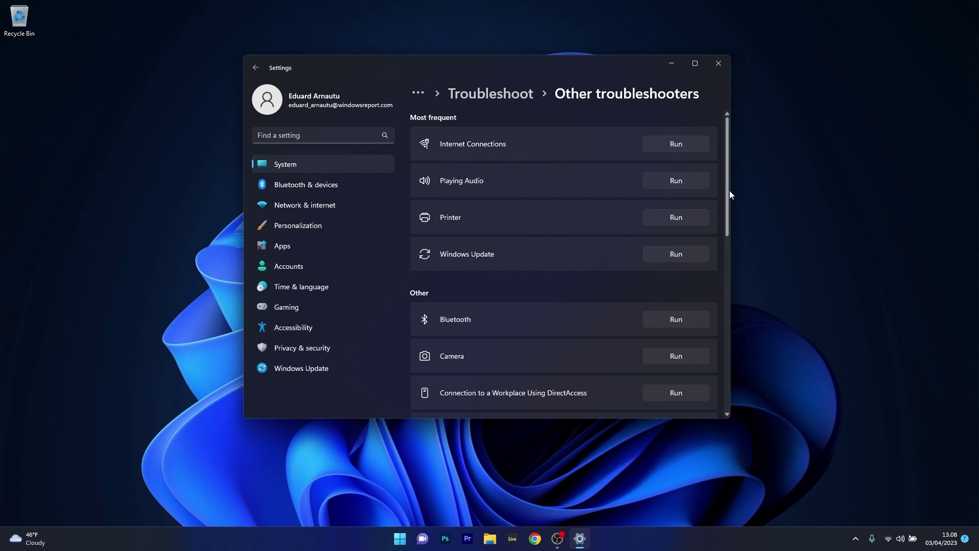
{"action": "left_click_drag", "start_coordinate": [729, 191], "coordinate": [719, 363]}
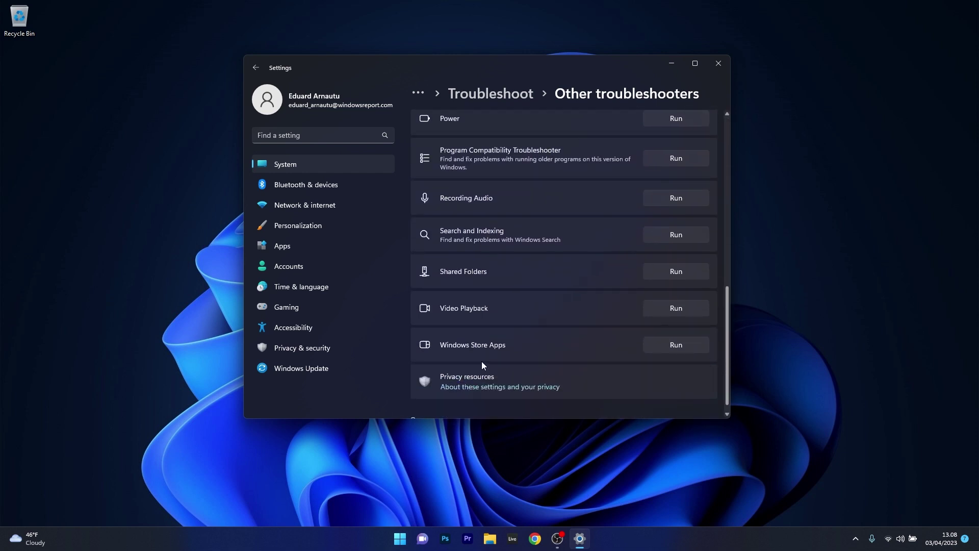
{"action": "left_click", "coordinate": [686, 347]}
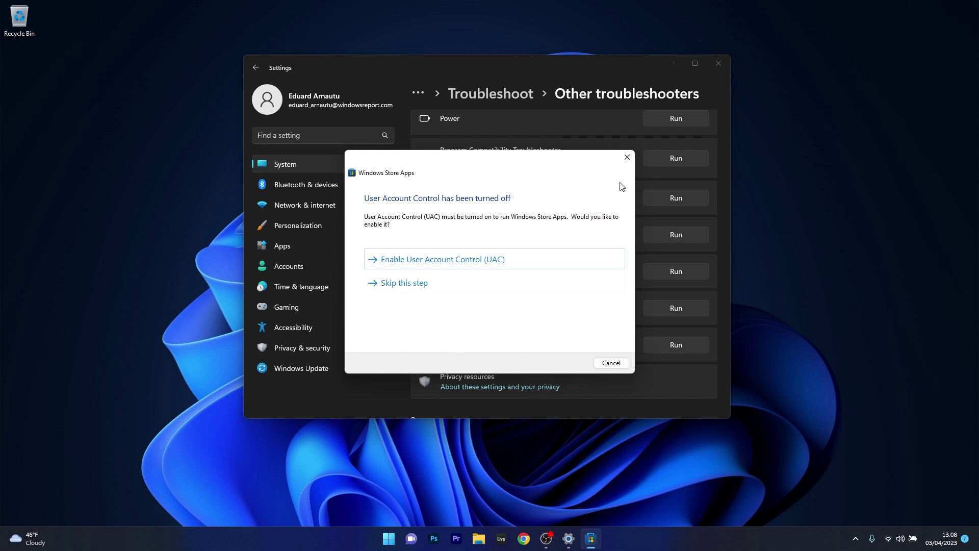
{"action": "left_click", "coordinate": [628, 159]}
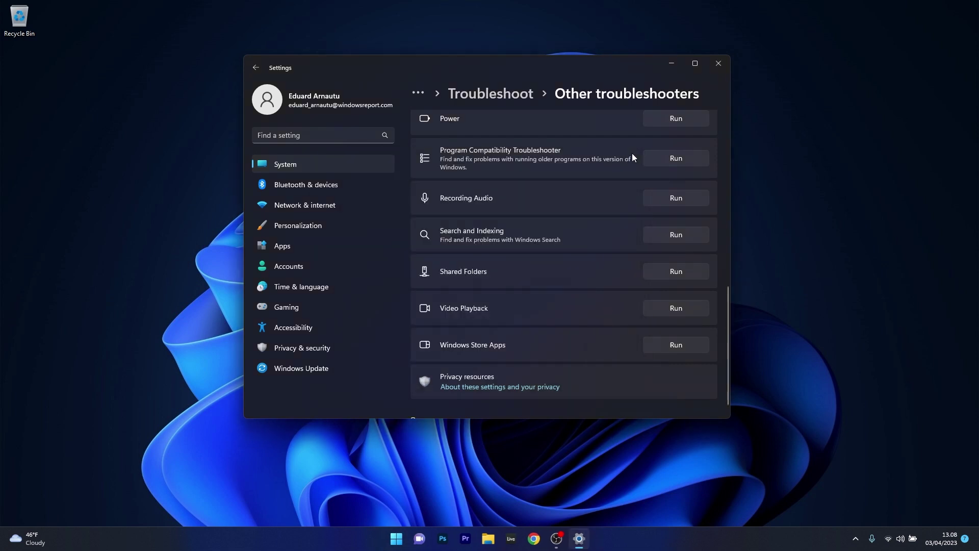
{"action": "left_click", "coordinate": [721, 68]}
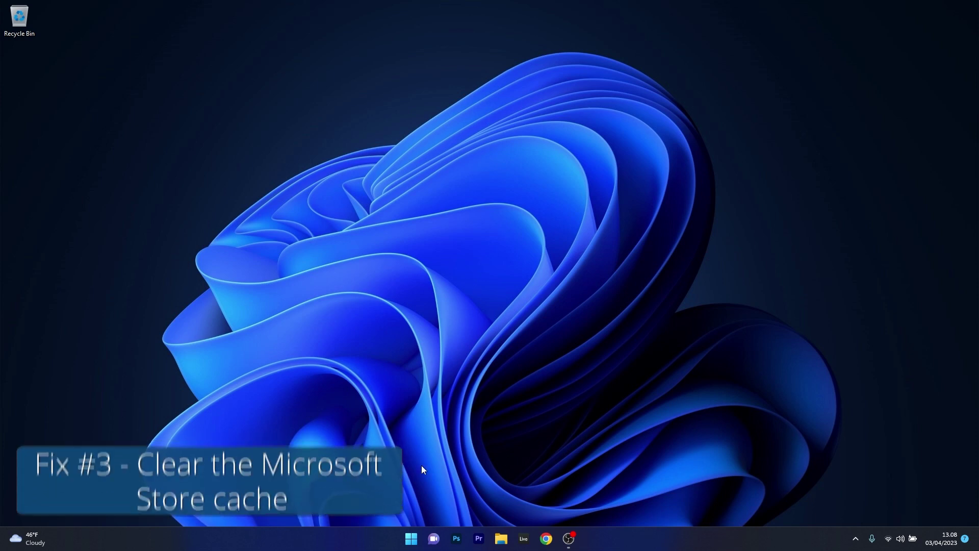
Step: Run wsreset.exe from Start search to clear the Microsoft Store cache
{"action": "left_click", "coordinate": [407, 542]}
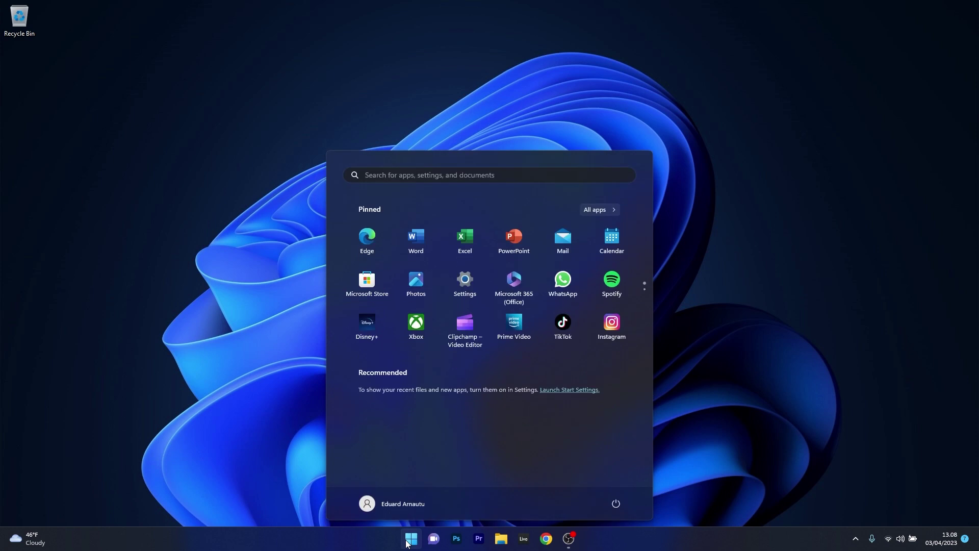
{"action": "type", "text": "wsreset.exe"}
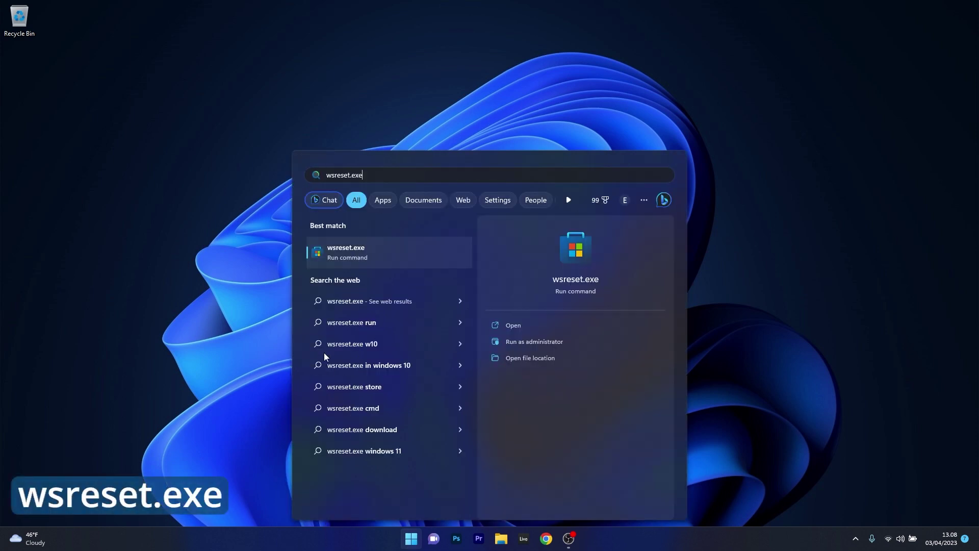
{"action": "left_click", "coordinate": [378, 256]}
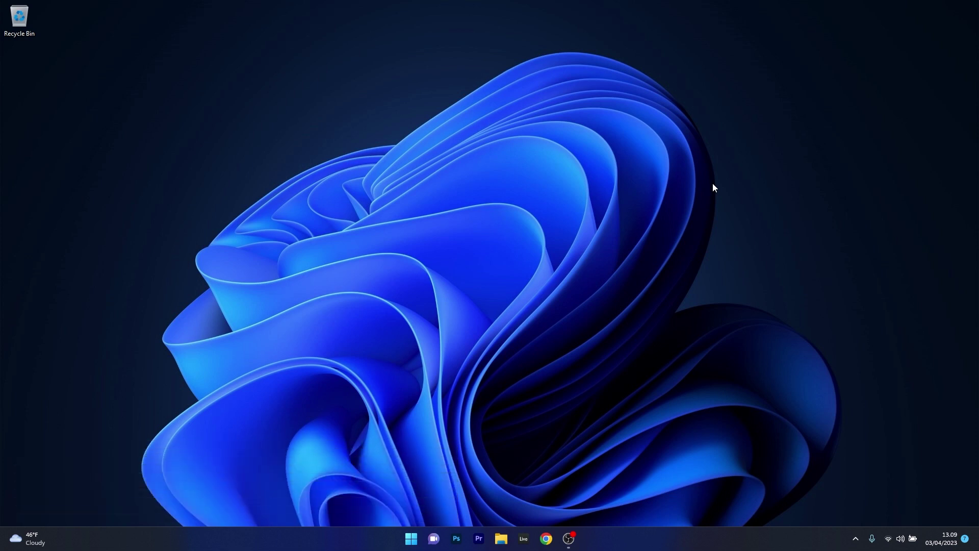
Step: Open the Windows Update service's properties in the Services app
{"action": "left_click", "coordinate": [415, 537]}
{"action": "type", "text": "services"}
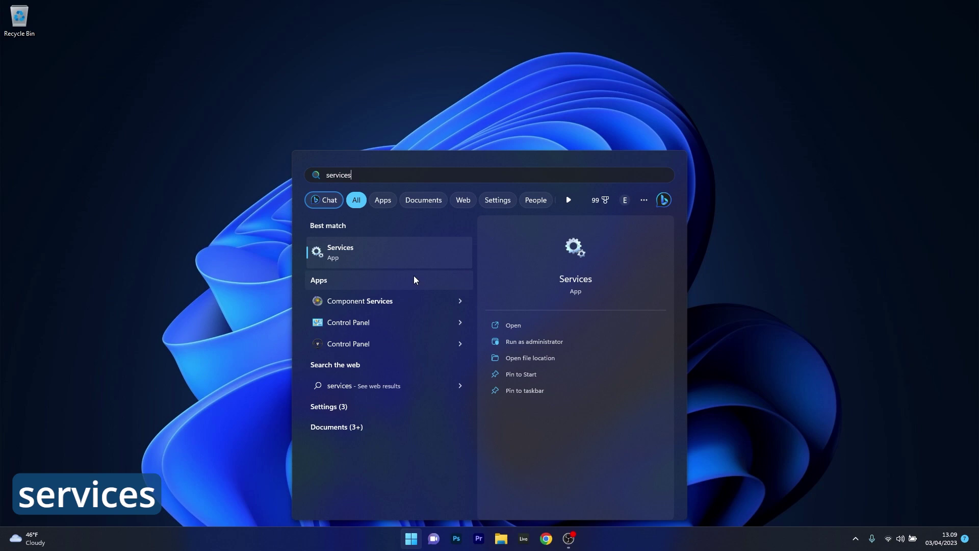
{"action": "left_click", "coordinate": [388, 257]}
{"action": "left_click_drag", "start_coordinate": [704, 178], "coordinate": [698, 339]}
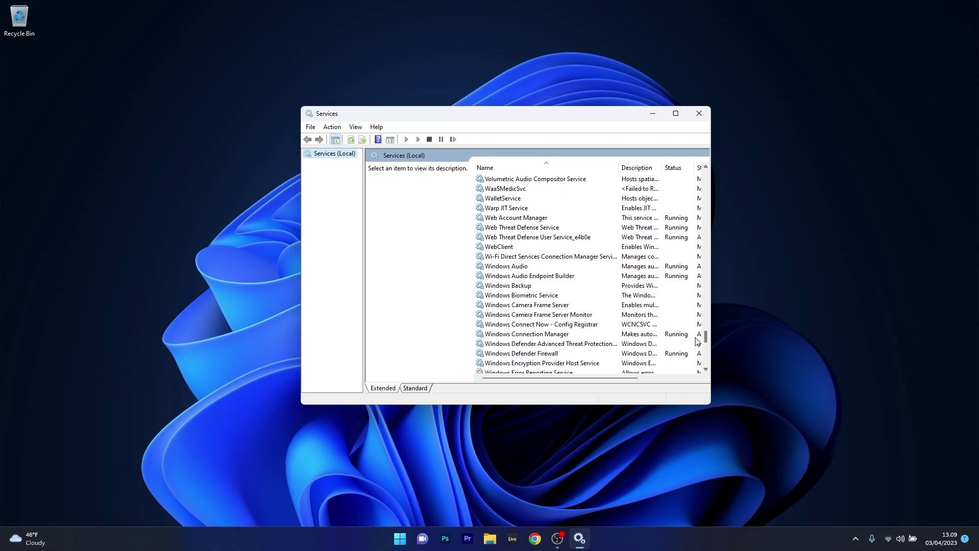
{"action": "scroll", "coordinate": [528, 327], "scroll_direction": "down", "scroll_amount": 10}
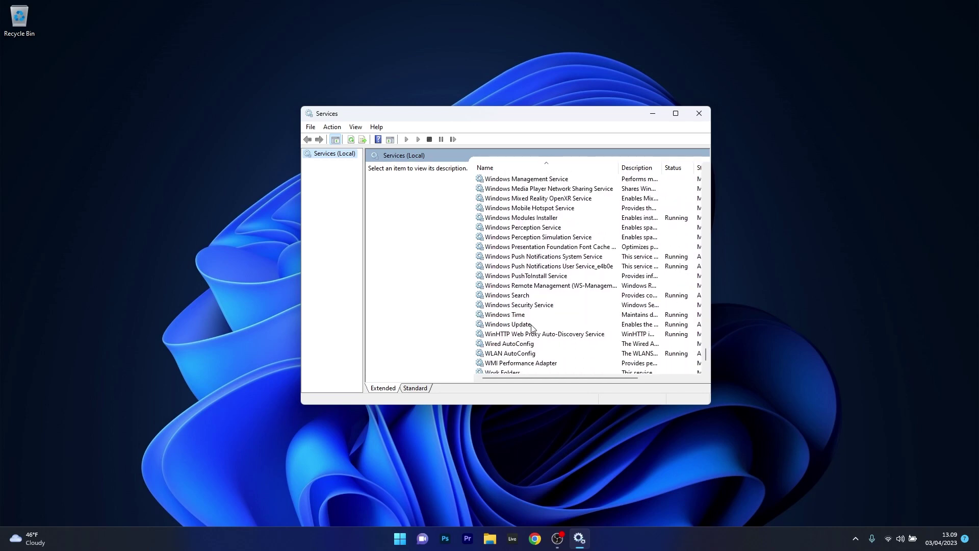
{"action": "double_click", "coordinate": [531, 326]}
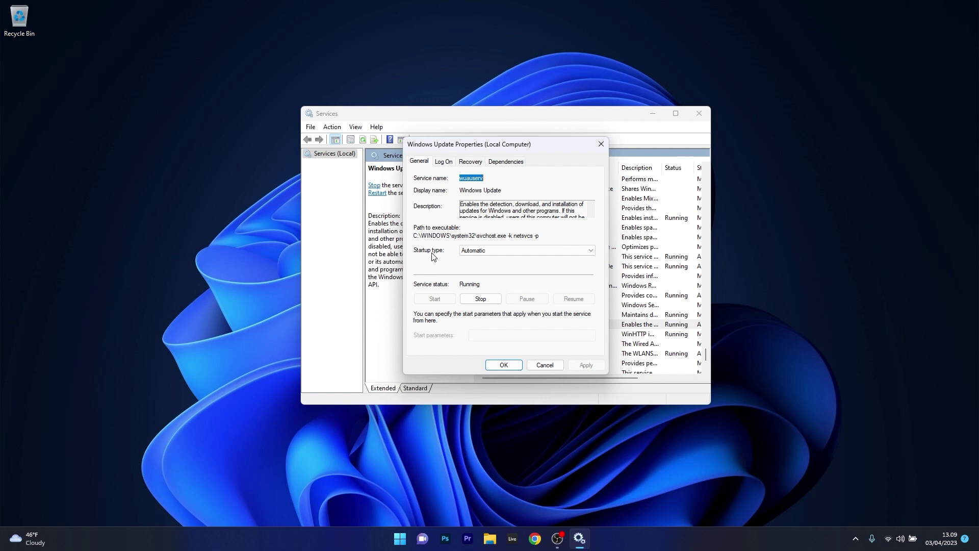
Step: Set the Windows Update service's startup type to Automatic, confirm, and close Services
{"action": "left_click", "coordinate": [506, 255]}
{"action": "left_click", "coordinate": [492, 268]}
{"action": "left_click", "coordinate": [503, 365]}
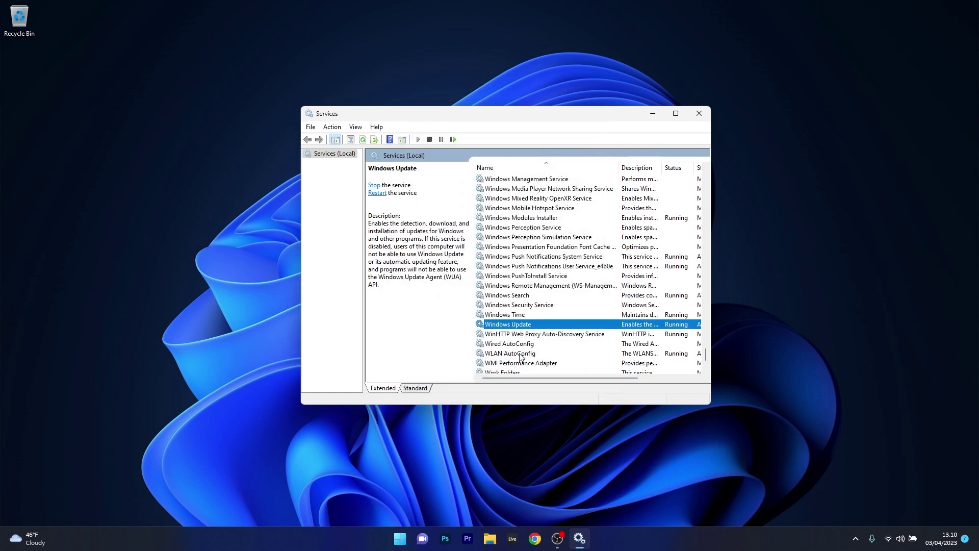
{"action": "left_click", "coordinate": [699, 114]}
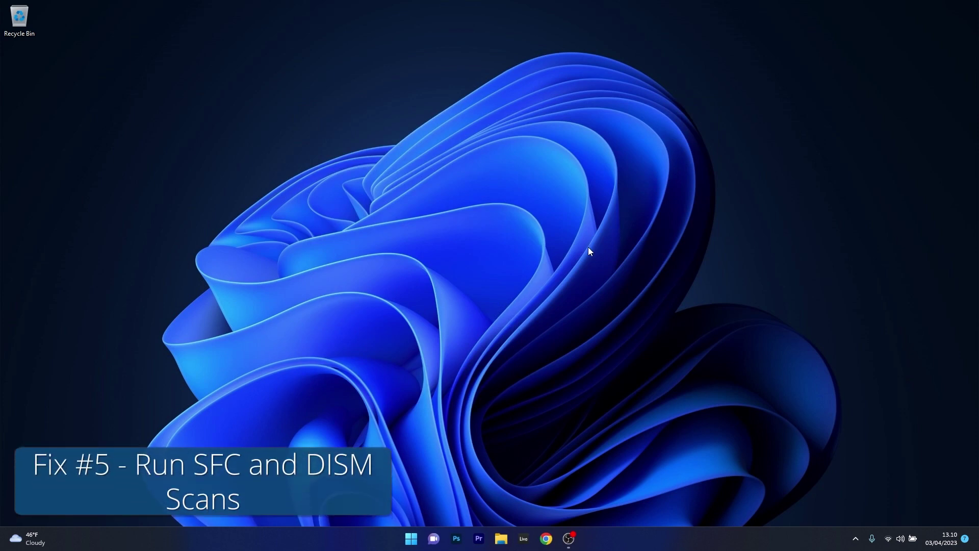
{"action": "left_click", "coordinate": [409, 545]}
{"action": "type", "text": "cmd"}
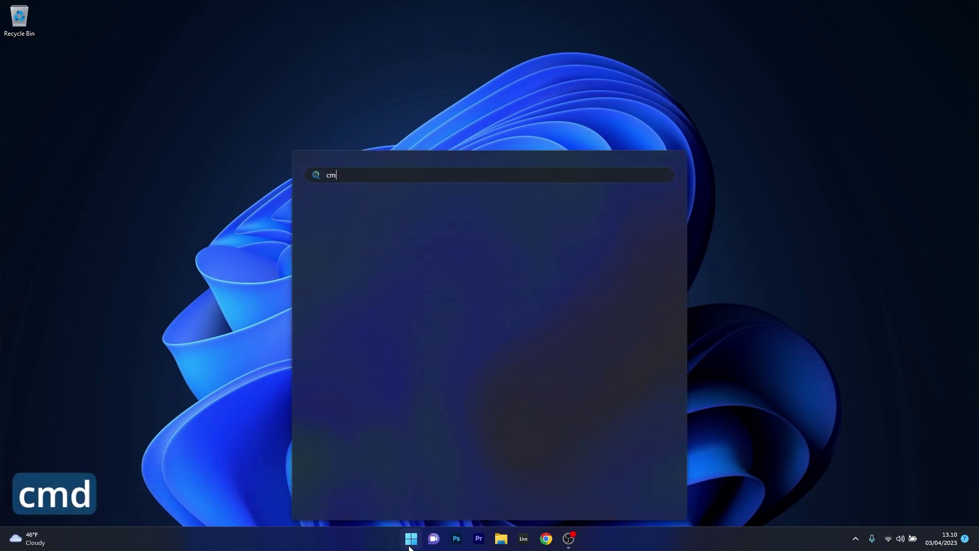
{"action": "right_click", "coordinate": [426, 255]}
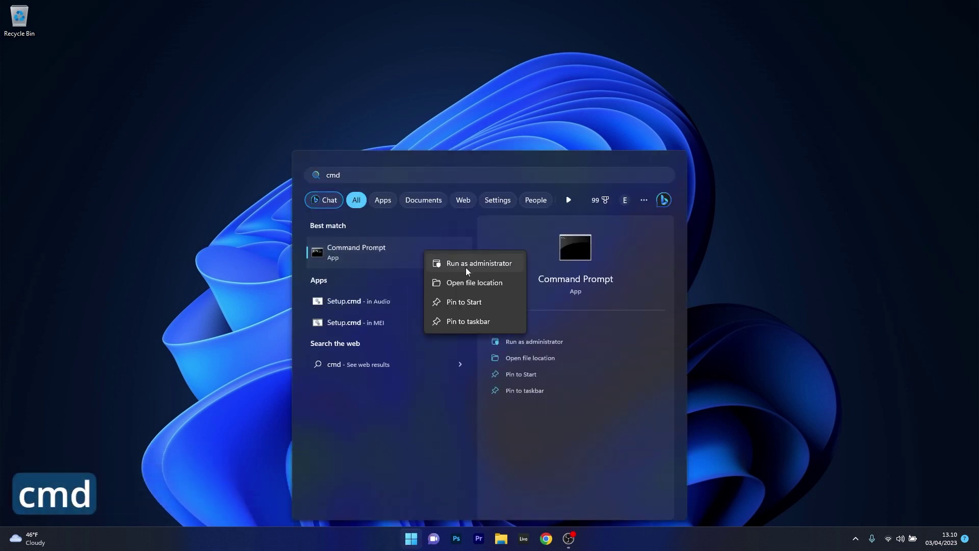
{"action": "left_click", "coordinate": [518, 267]}
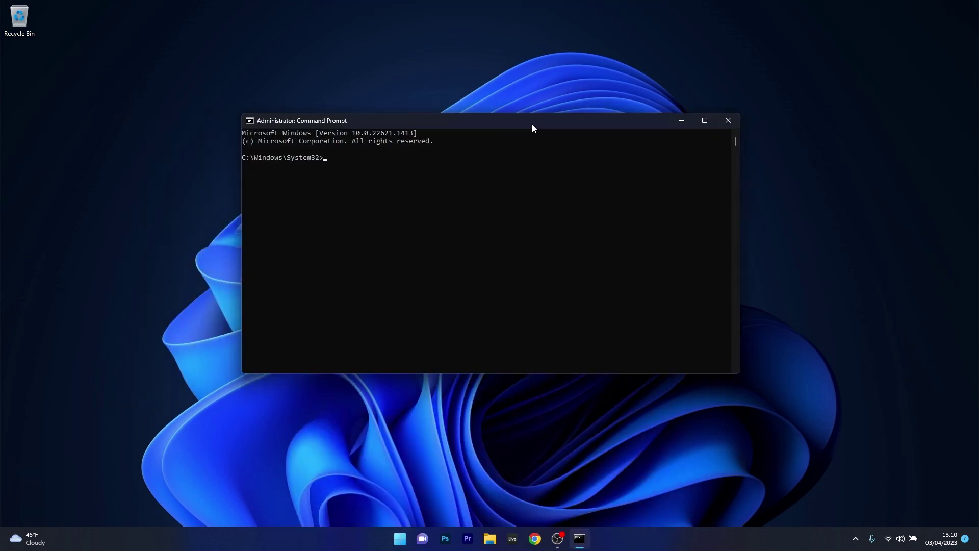
{"action": "type", "text": "sfc /scannow"}
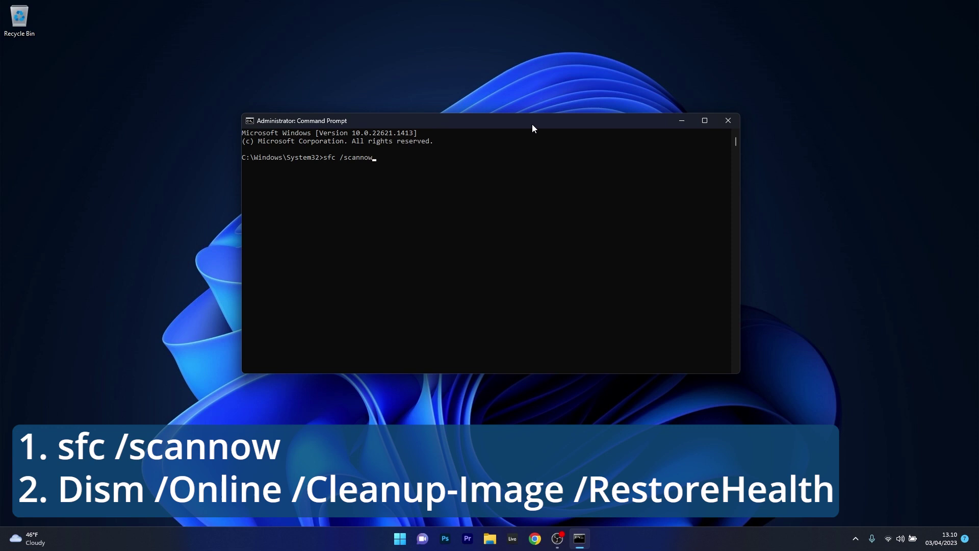
{"action": "key", "text": "BackSpace"}
{"action": "key", "text": "BackSpace"}
{"action": "key", "text": "BackSpace"}
{"action": "key", "text": "BackSpace"}
{"action": "key", "text": "BackSpace"}
{"action": "key", "text": "BackSpace"}
{"action": "key", "text": "BackSpace"}
{"action": "key", "text": "BackSpace"}
{"action": "key", "text": "BackSpace"}
{"action": "key", "text": "BackSpace"}
{"action": "key", "text": "BackSpace"}
{"action": "key", "text": "BackSpace"}
{"action": "type", "text": "DISM /Online /Cleanup-Image /RestoreHealth"}
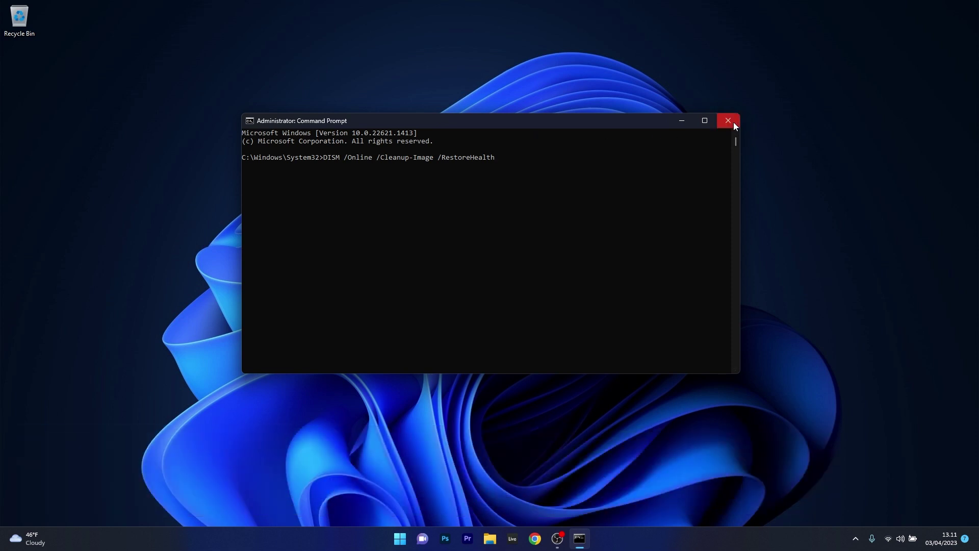
{"action": "left_click", "coordinate": [734, 123]}
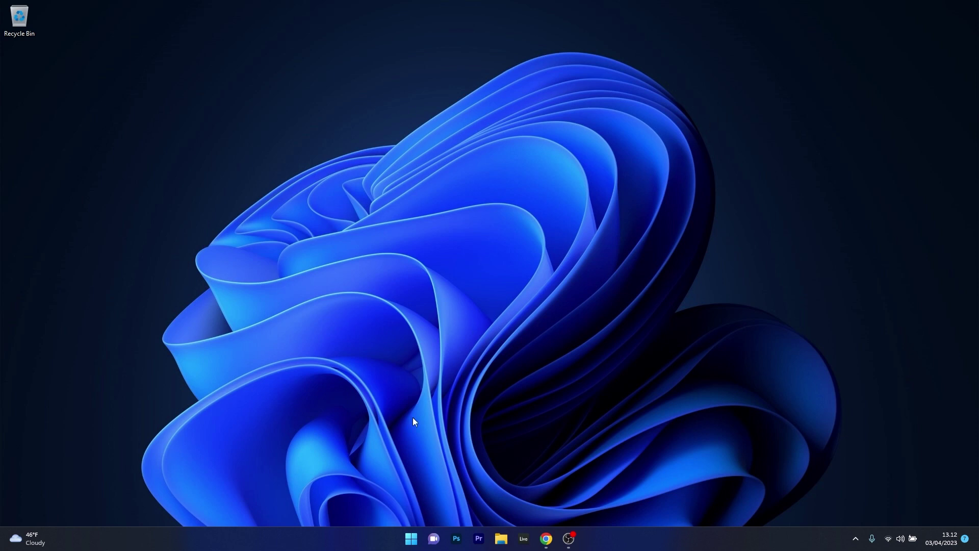
Step: Open the Update history list in Settings' Windows Update page
{"action": "left_click", "coordinate": [411, 538]}
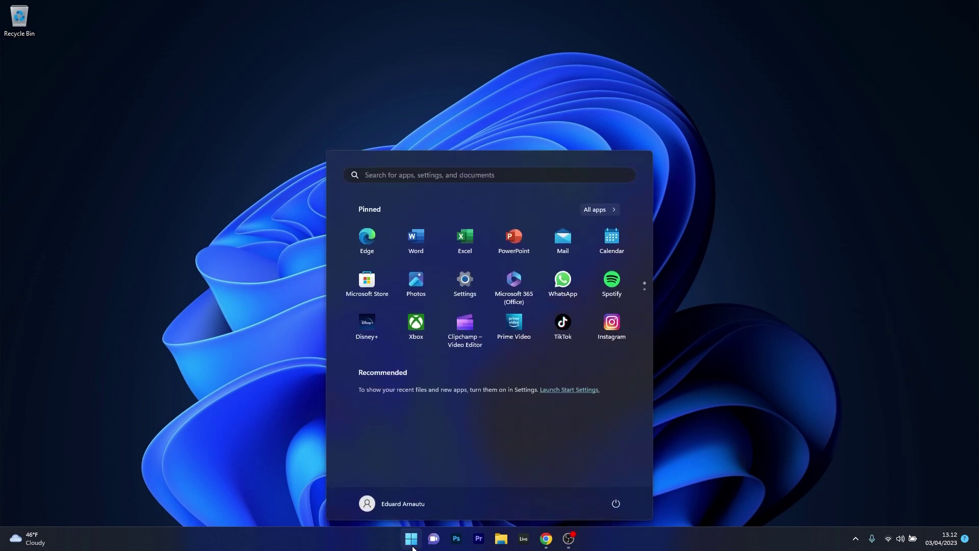
{"action": "left_click", "coordinate": [466, 287]}
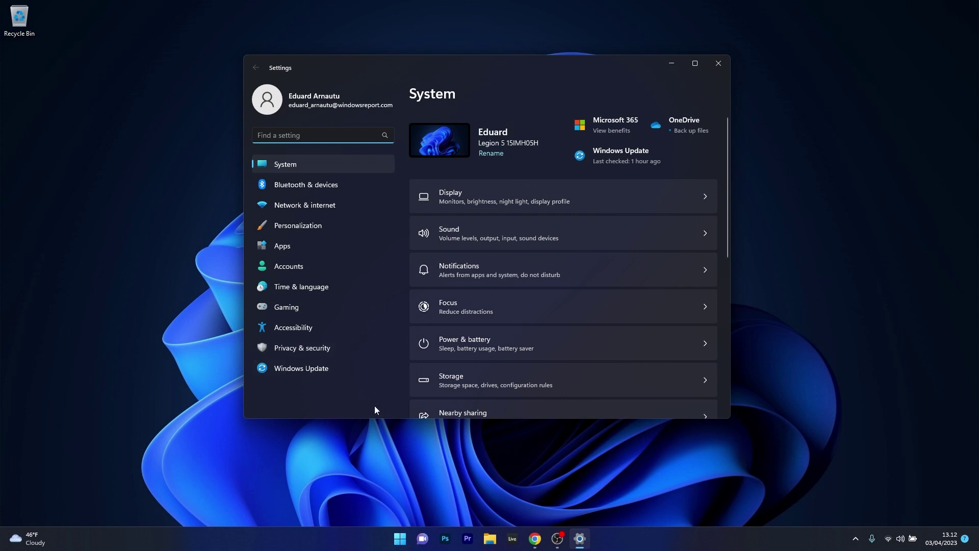
{"action": "left_click", "coordinate": [324, 370]}
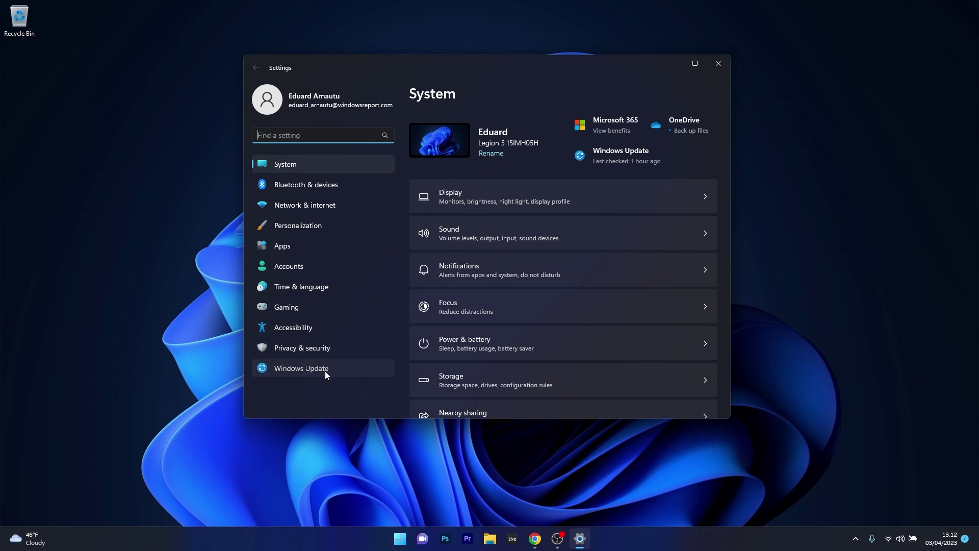
{"action": "scroll", "coordinate": [563, 235], "scroll_direction": "down", "scroll_amount": 2}
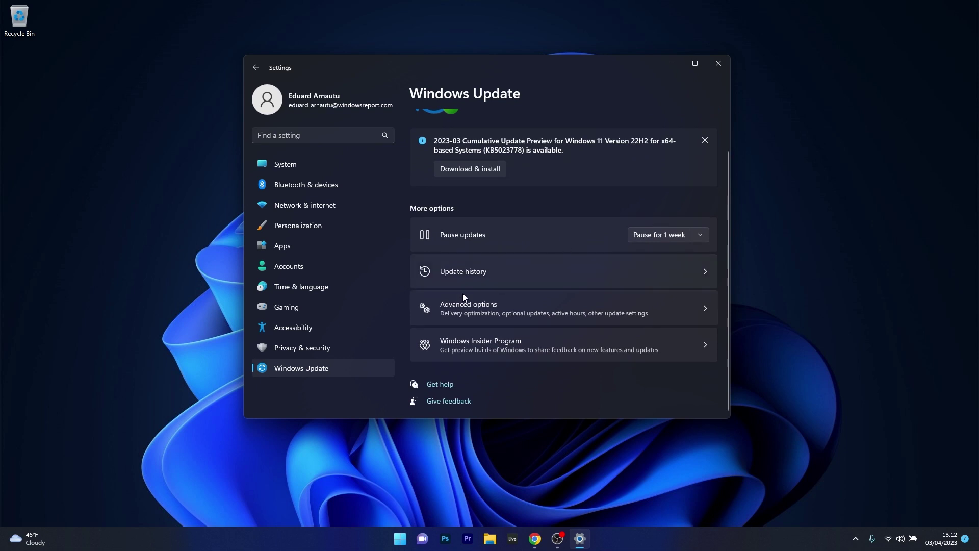
{"action": "left_click", "coordinate": [569, 268]}
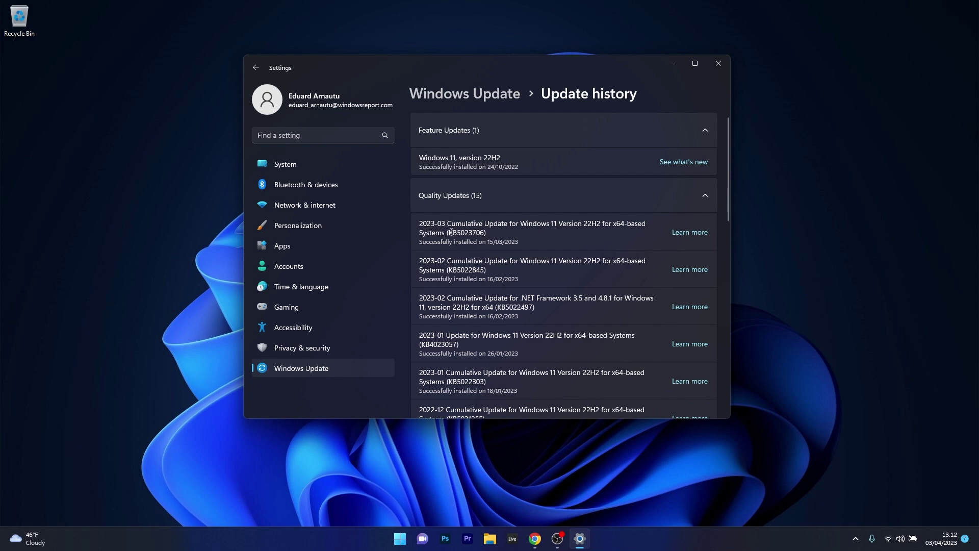
Step: Copy KB5023706 from the newest quality update entry and minimize Settings
{"action": "left_click_drag", "start_coordinate": [449, 233], "coordinate": [484, 234]}
{"action": "right_click", "coordinate": [468, 238]}
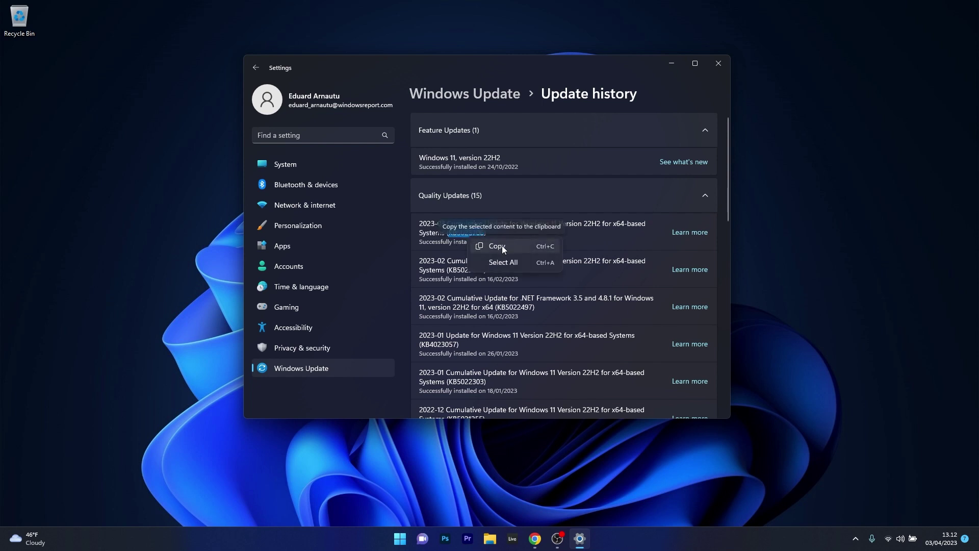
{"action": "left_click", "coordinate": [497, 246]}
{"action": "left_click", "coordinate": [671, 62]}
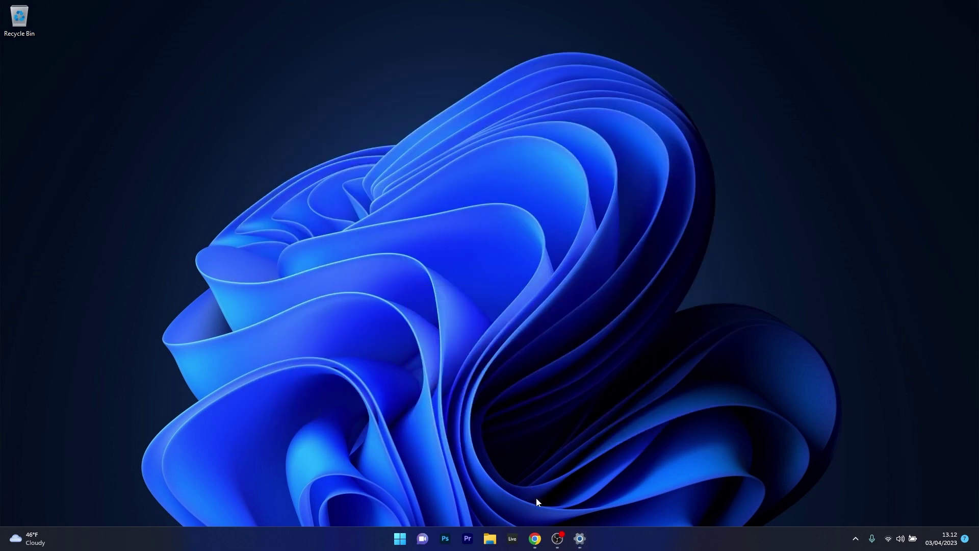
Step: Search Microsoft Update Catalog for the pasted KB5023706 and open Download for the first ARM64 result
{"action": "left_click", "coordinate": [535, 539]}
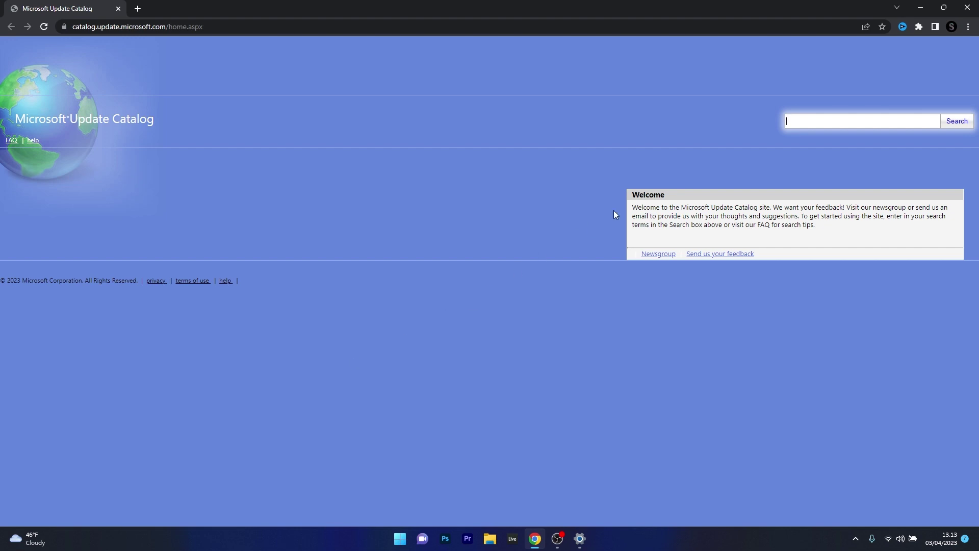
{"action": "right_click", "coordinate": [809, 123]}
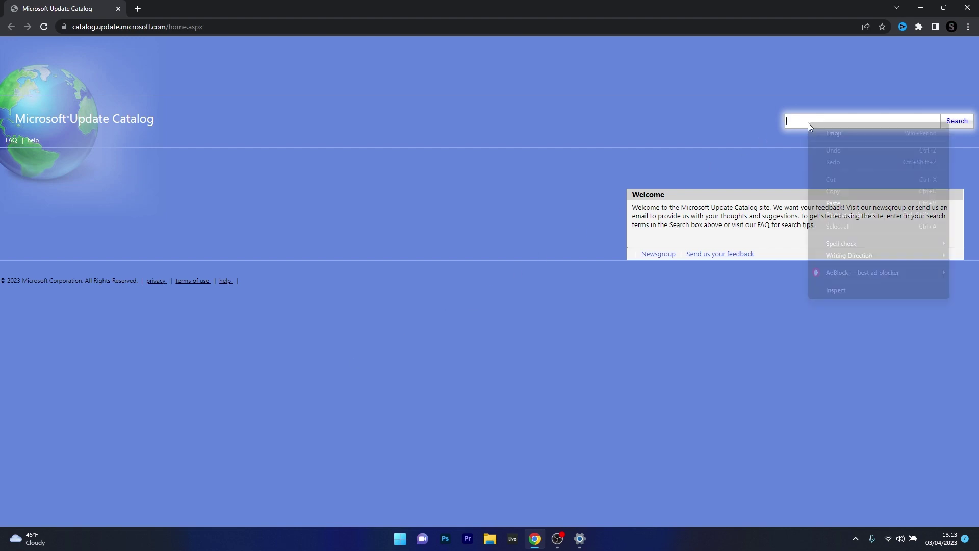
{"action": "left_click", "coordinate": [827, 202]}
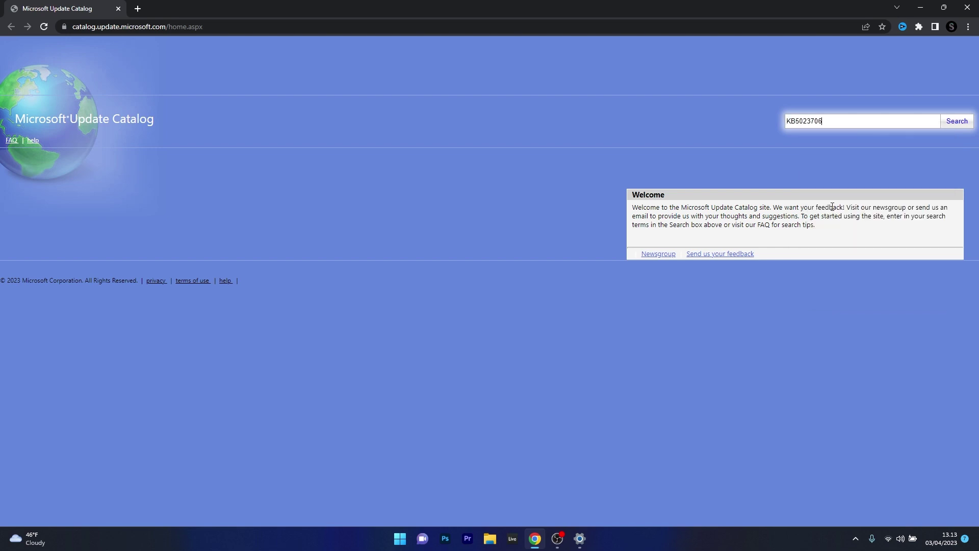
{"action": "left_click", "coordinate": [956, 123]}
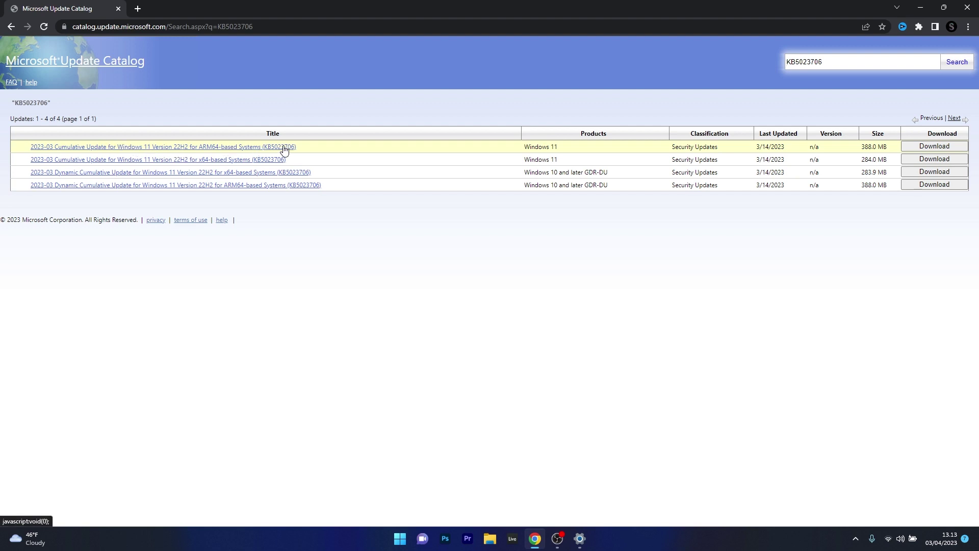
{"action": "left_click", "coordinate": [929, 148]}
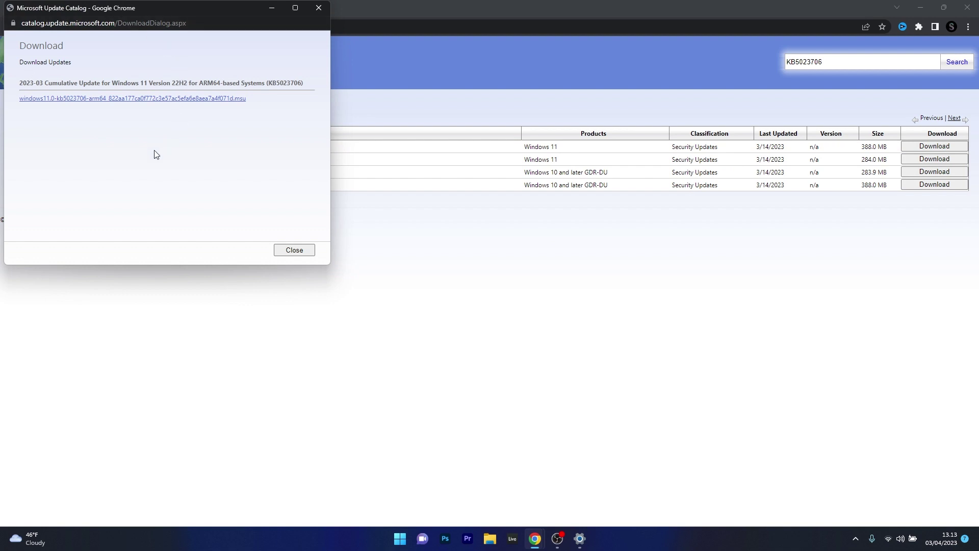
Step: Save the ARM64 KB5023706 .msu package to the Desktop, then close the popup and Chrome
{"action": "left_click", "coordinate": [152, 99]}
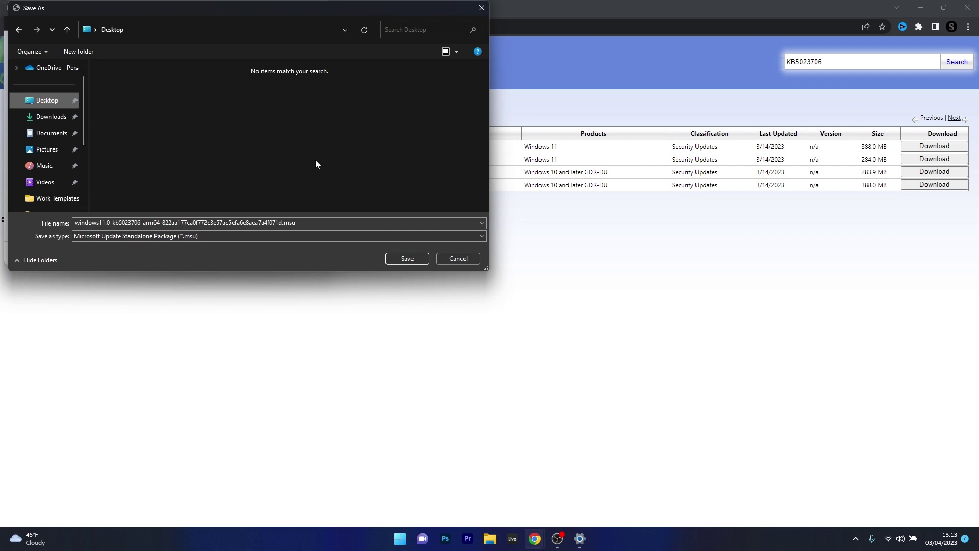
{"action": "left_click", "coordinate": [405, 260]}
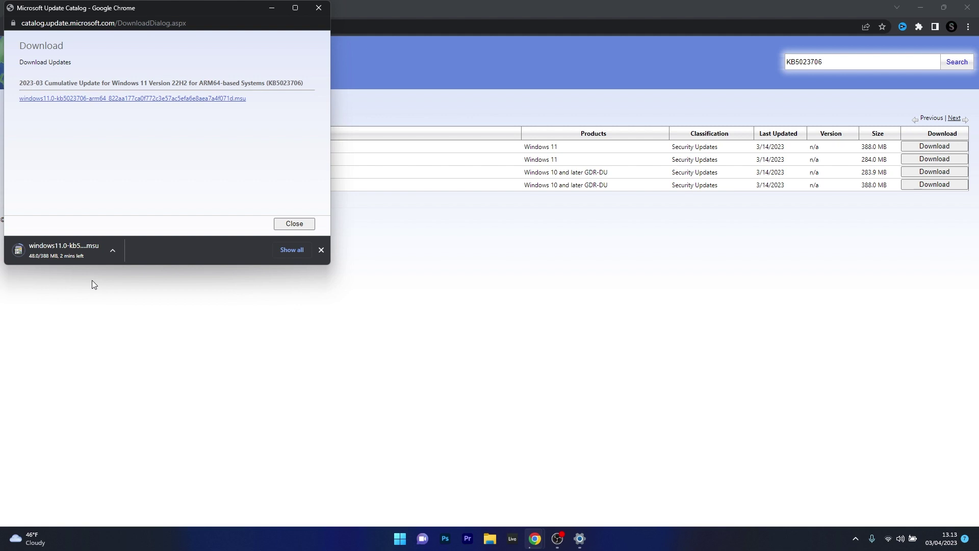
{"action": "left_click", "coordinate": [319, 8]}
{"action": "left_click", "coordinate": [968, 8]}
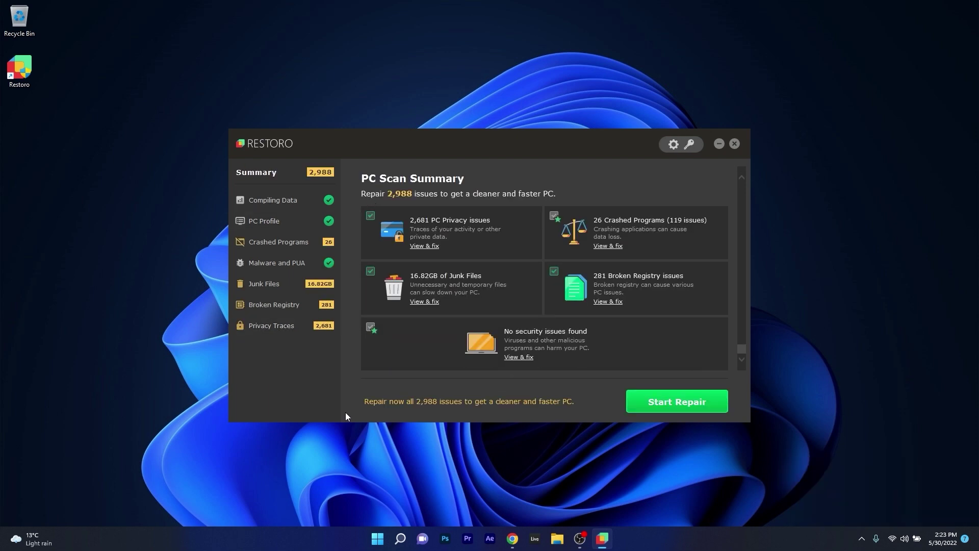
Step: Scroll the Restoro scan summary to the top and view the PC Profile results
{"action": "scroll", "coordinate": [416, 347], "scroll_direction": "up", "scroll_amount": 6}
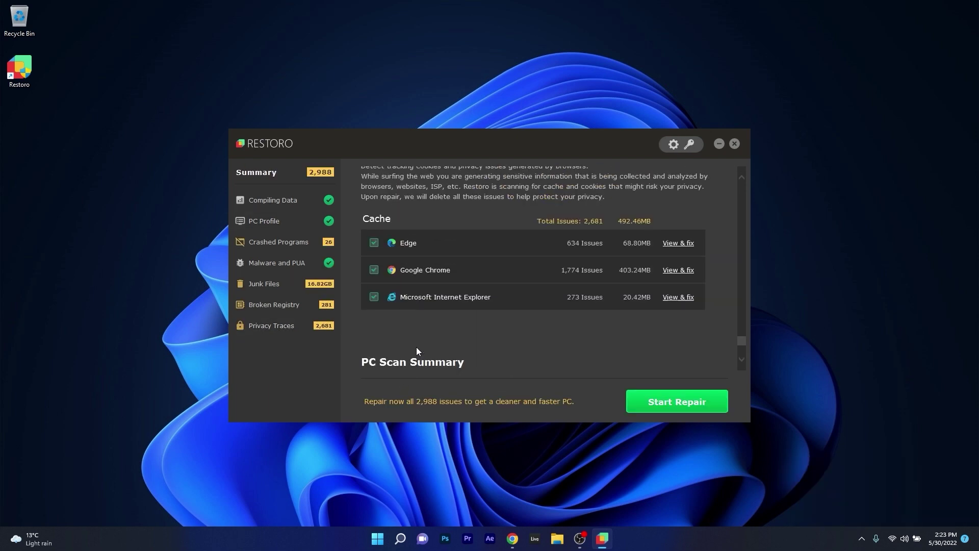
{"action": "left_click_drag", "start_coordinate": [742, 342], "coordinate": [743, 177]}
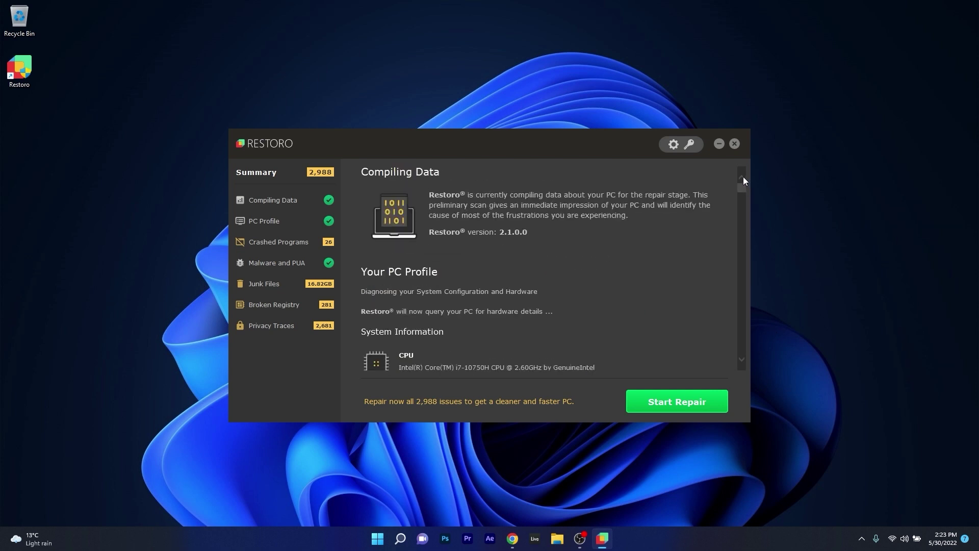
{"action": "left_click", "coordinate": [272, 223]}
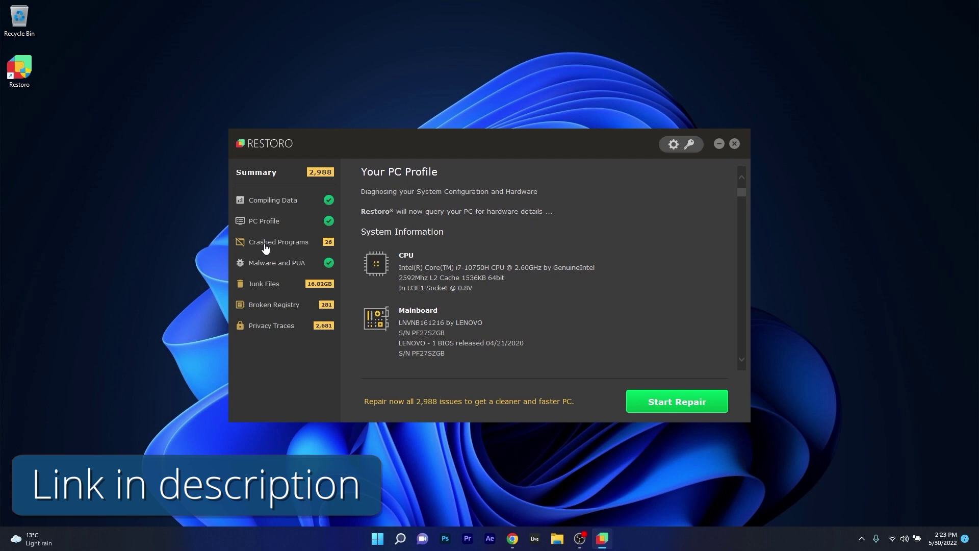